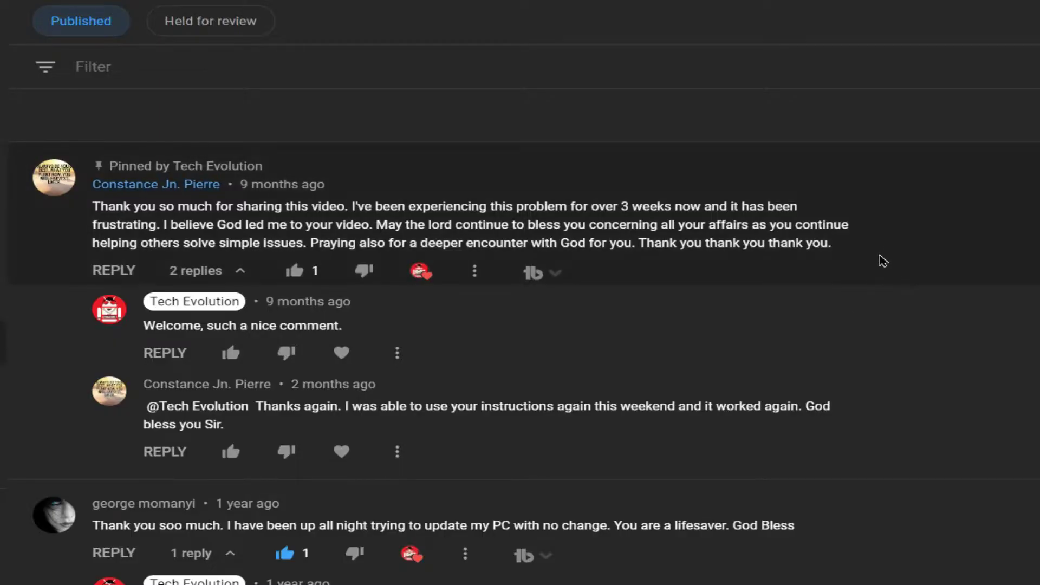
Return to the msvcr100.dll Google results and open the DLL-files.com result
{"action": "scroll", "coordinate": [882, 261], "scroll_direction": "down", "scroll_amount": 2}
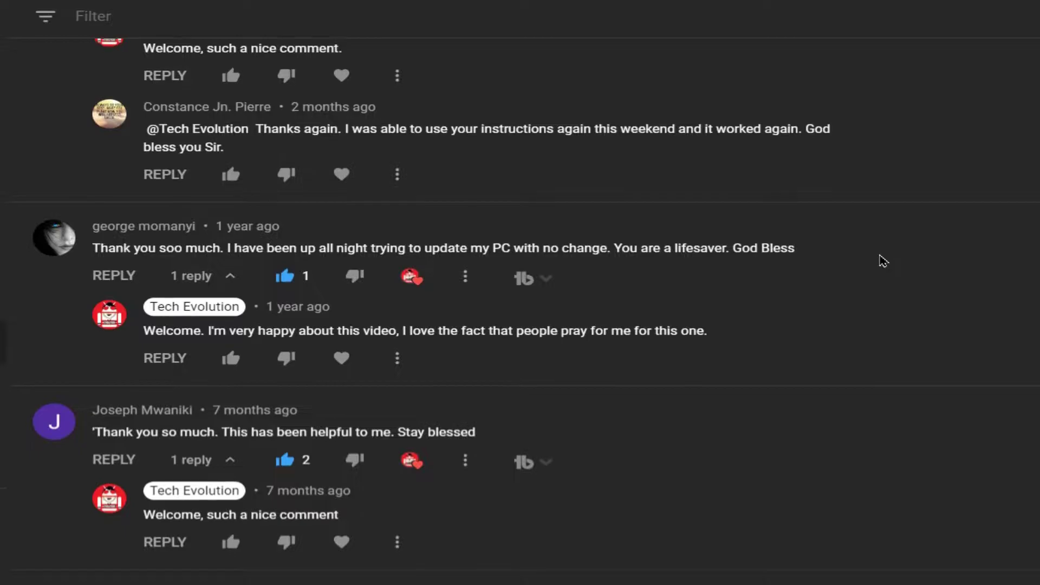
{"action": "scroll", "coordinate": [882, 261], "scroll_direction": "down", "scroll_amount": 3}
{"action": "scroll", "coordinate": [883, 261], "scroll_direction": "down", "scroll_amount": 8}
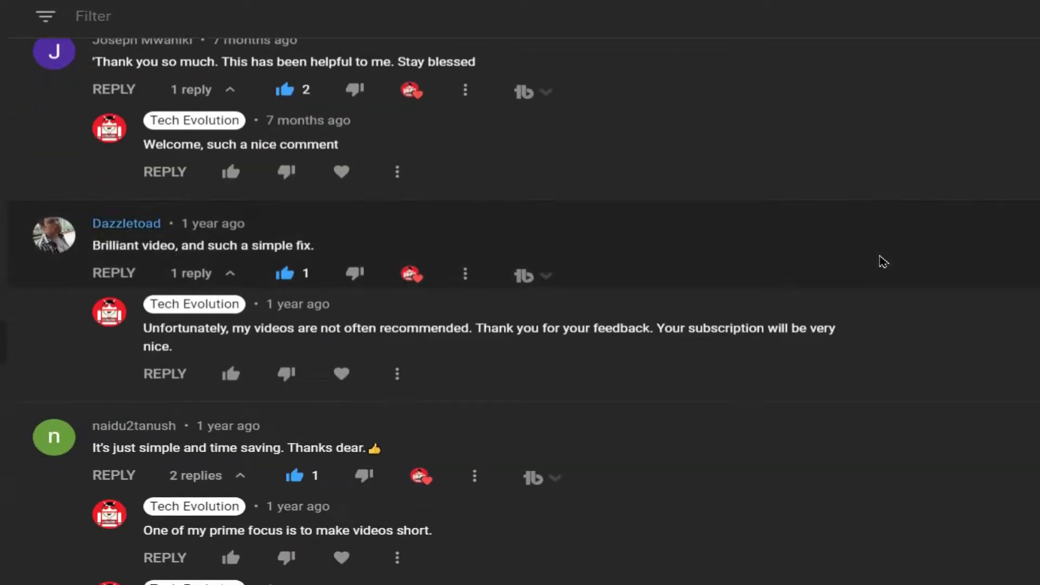
{"action": "scroll", "coordinate": [883, 261], "scroll_direction": "down", "scroll_amount": 10}
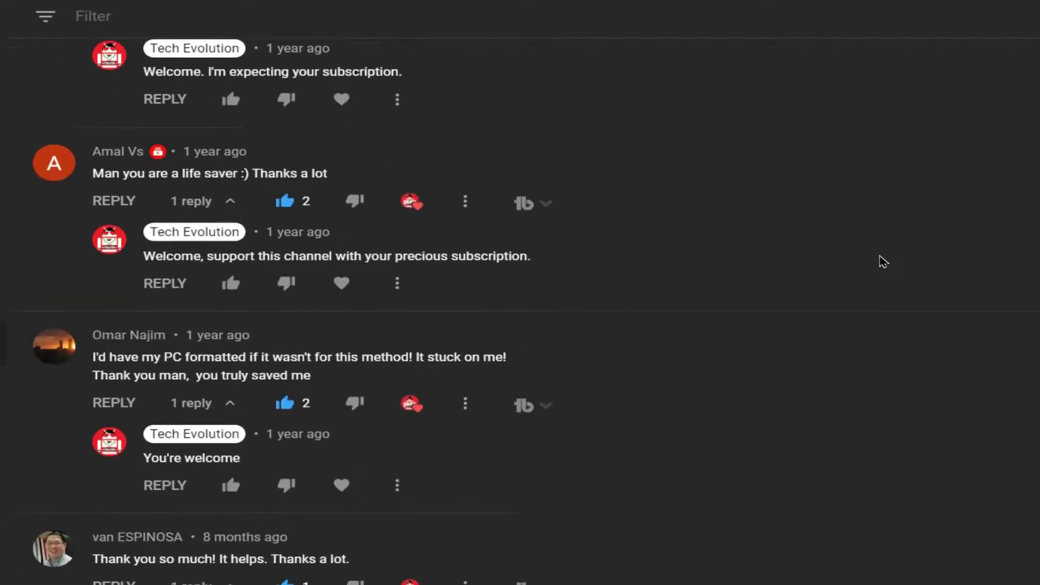
{"action": "scroll", "coordinate": [728, 331], "scroll_direction": "down", "scroll_amount": 10}
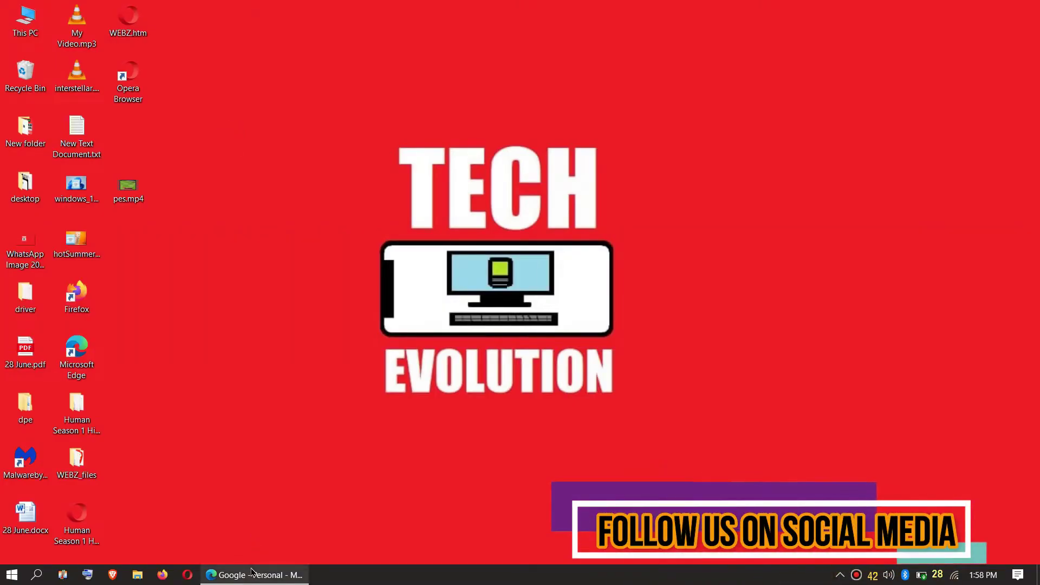
{"action": "left_click", "coordinate": [246, 579]}
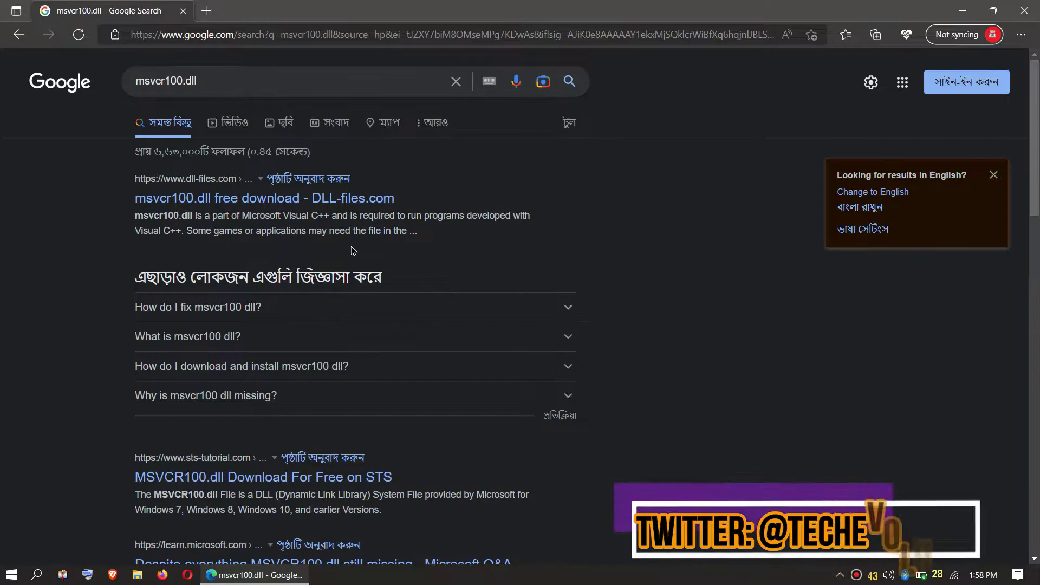
{"action": "scroll", "coordinate": [298, 240], "scroll_direction": "down", "scroll_amount": 12}
{"action": "scroll", "coordinate": [299, 239], "scroll_direction": "up", "scroll_amount": 12}
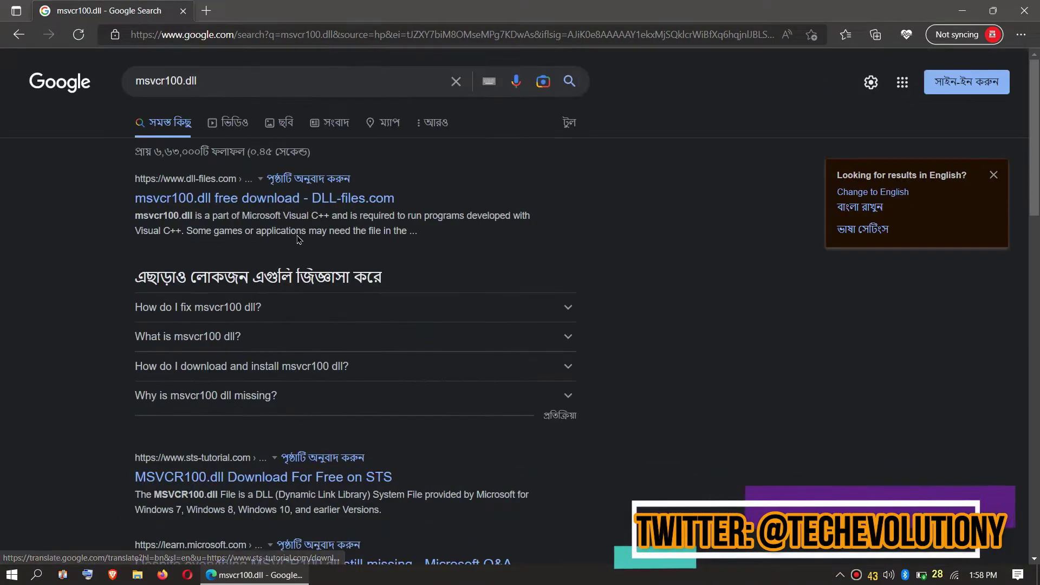
{"action": "left_click", "coordinate": [240, 199]}
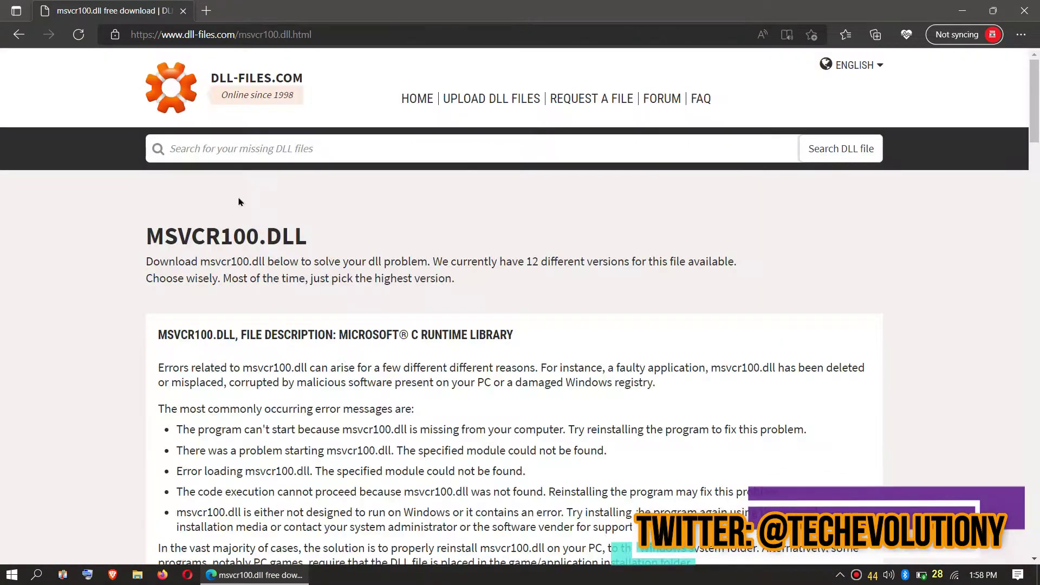
Highlight the 64-bit msvcr100.dll version details, then search Windows with 's' for System Information
{"action": "scroll", "coordinate": [238, 197], "scroll_direction": "down", "scroll_amount": 4}
{"action": "scroll", "coordinate": [238, 197], "scroll_direction": "down", "scroll_amount": 10}
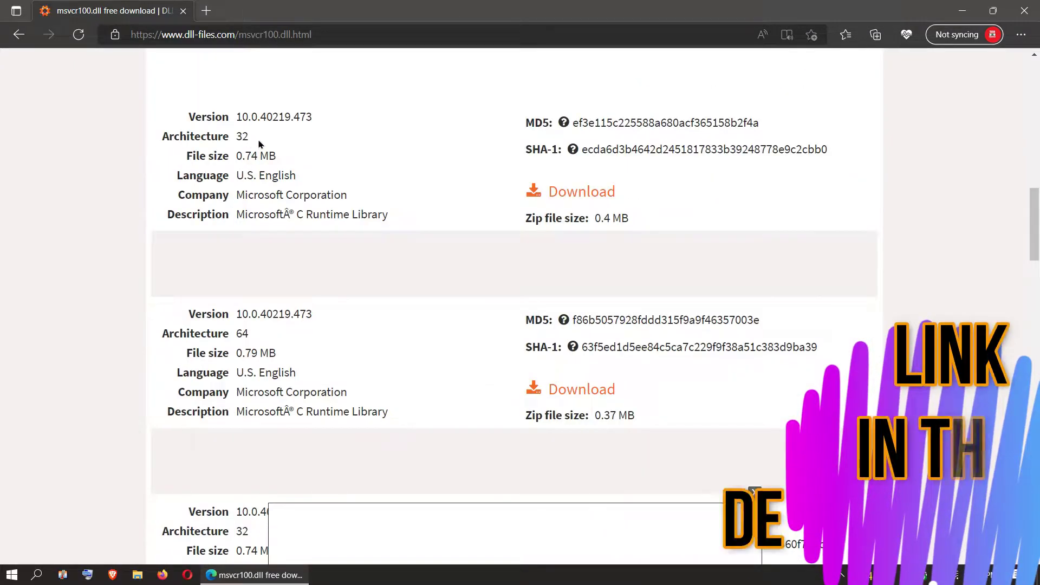
{"action": "left_click_drag", "start_coordinate": [259, 139], "coordinate": [224, 136]}
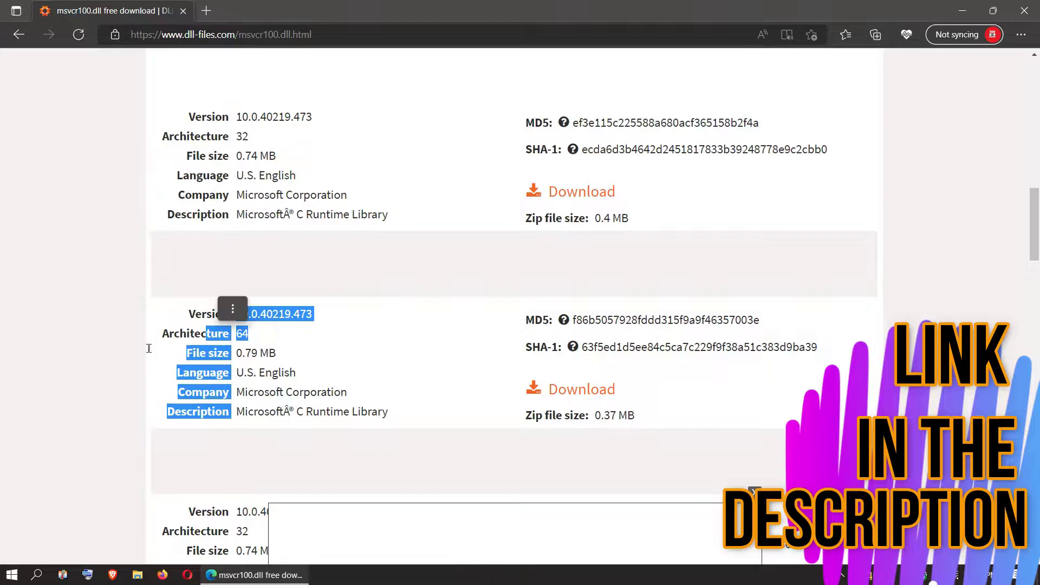
{"action": "scroll", "coordinate": [149, 349], "scroll_direction": "down", "scroll_amount": 5}
{"action": "scroll", "coordinate": [149, 349], "scroll_direction": "up", "scroll_amount": 15}
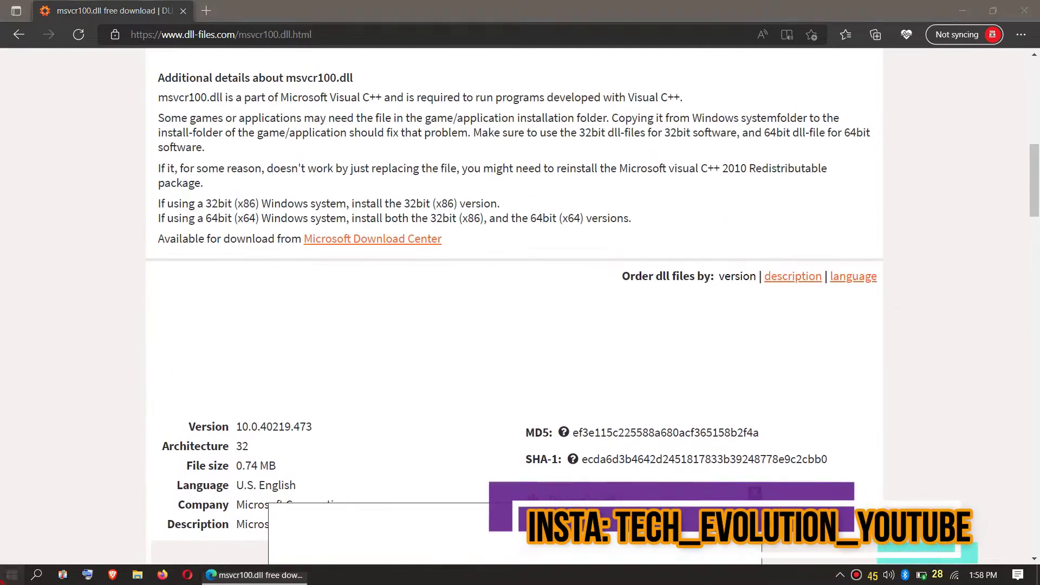
{"action": "key", "text": "super"}
{"action": "type", "text": "syst"}
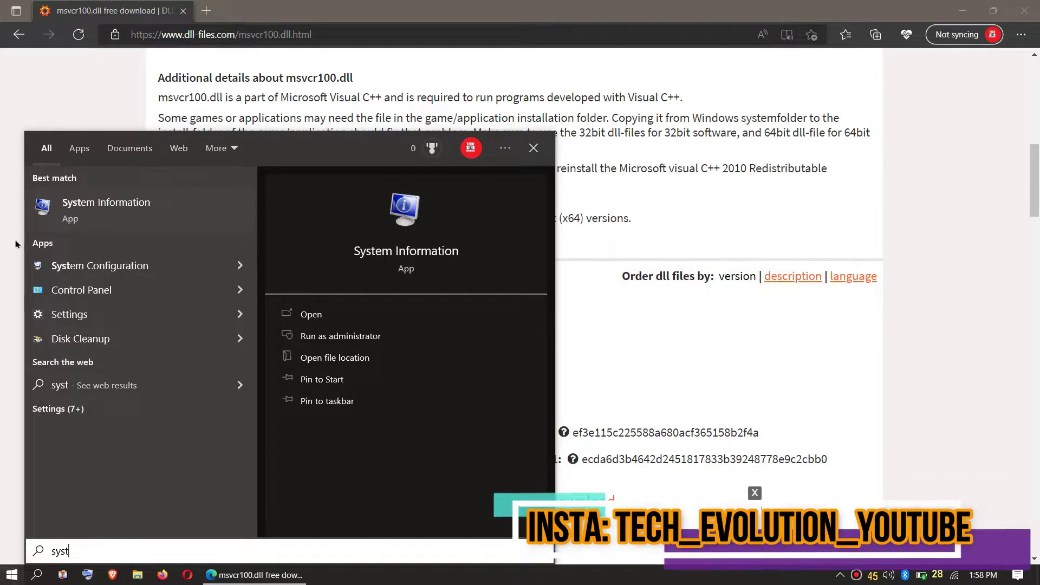
Confirm in System Information an x64-based Windows 10 Pro PC, then return to the 64-bit msvcr100.dll entry
{"action": "left_click", "coordinate": [104, 202]}
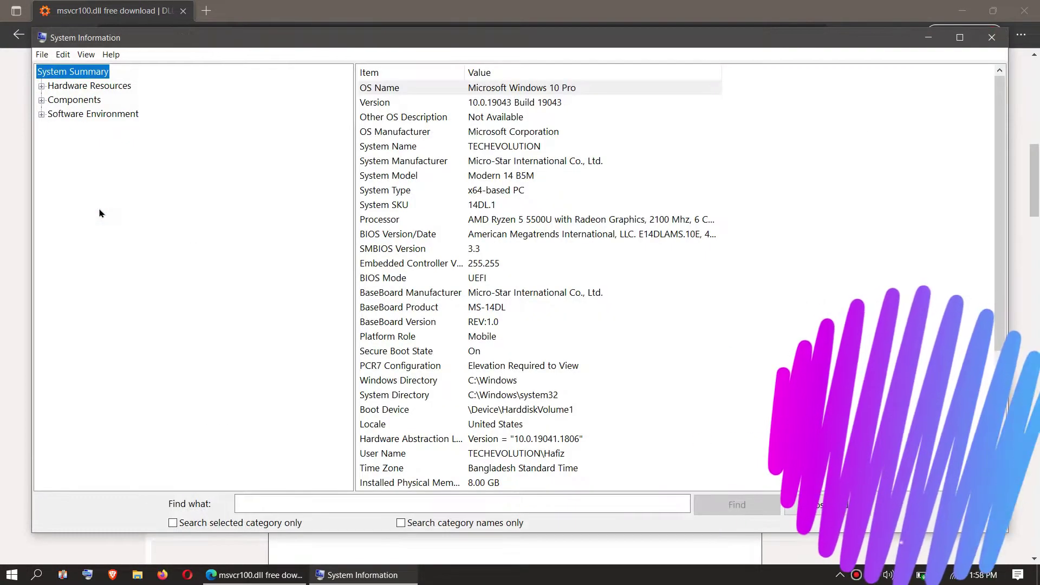
{"action": "left_click", "coordinate": [475, 189]}
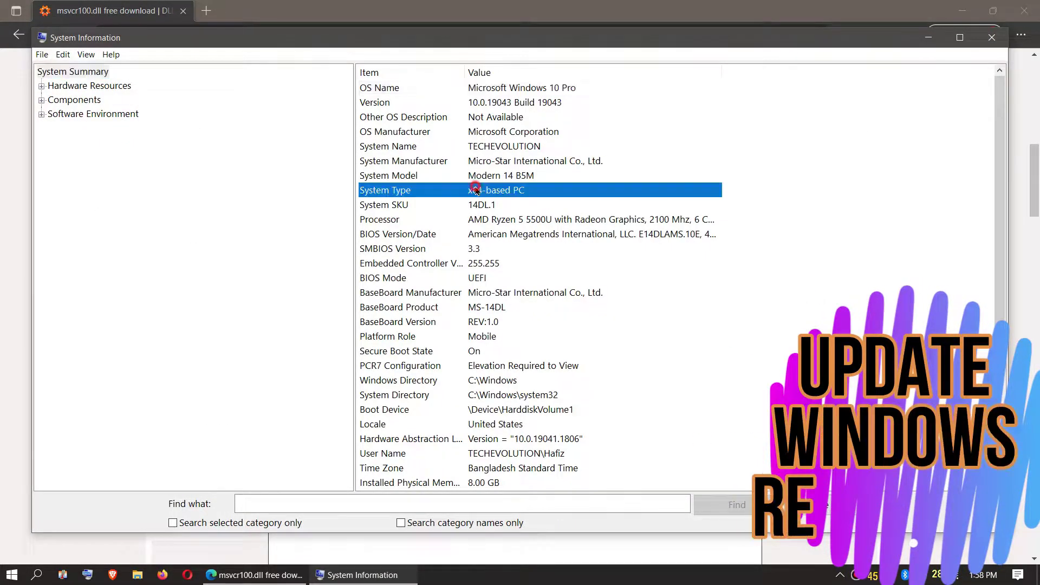
{"action": "left_click", "coordinate": [512, 103]}
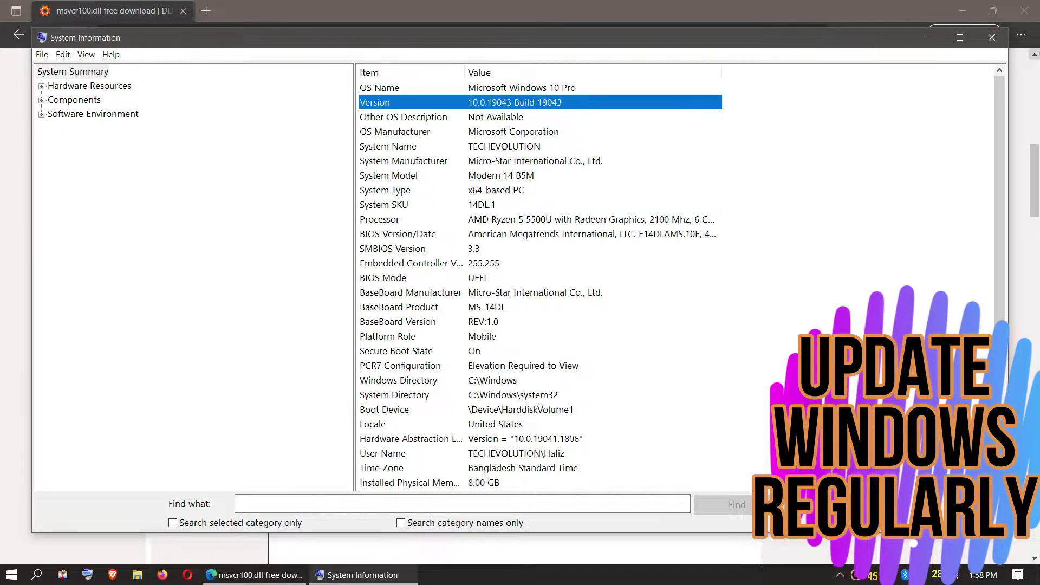
{"action": "left_click", "coordinate": [928, 37]}
{"action": "scroll", "coordinate": [789, 222], "scroll_direction": "down", "scroll_amount": 8}
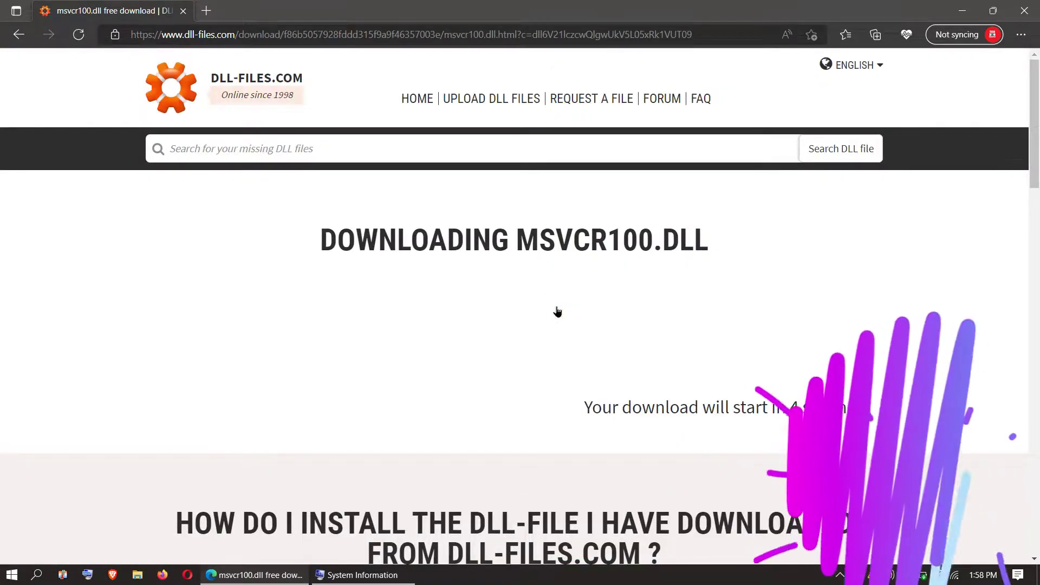
Open the downloaded 64-bit msvcr100.zip and select msvcr100.dll inside the archive
{"action": "scroll", "coordinate": [336, 255], "scroll_direction": "down", "scroll_amount": 10}
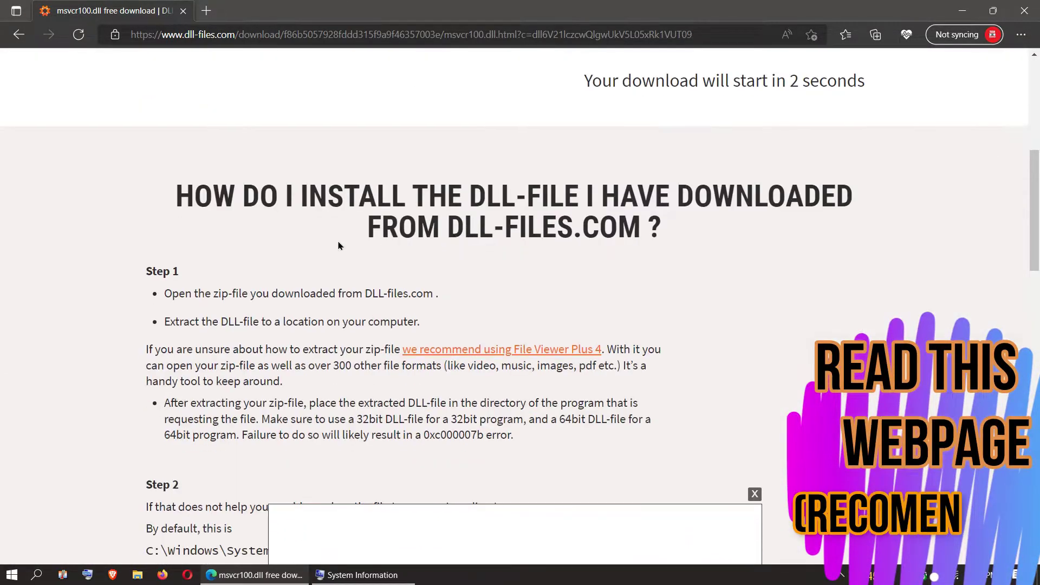
{"action": "scroll", "coordinate": [337, 240], "scroll_direction": "down", "scroll_amount": 3}
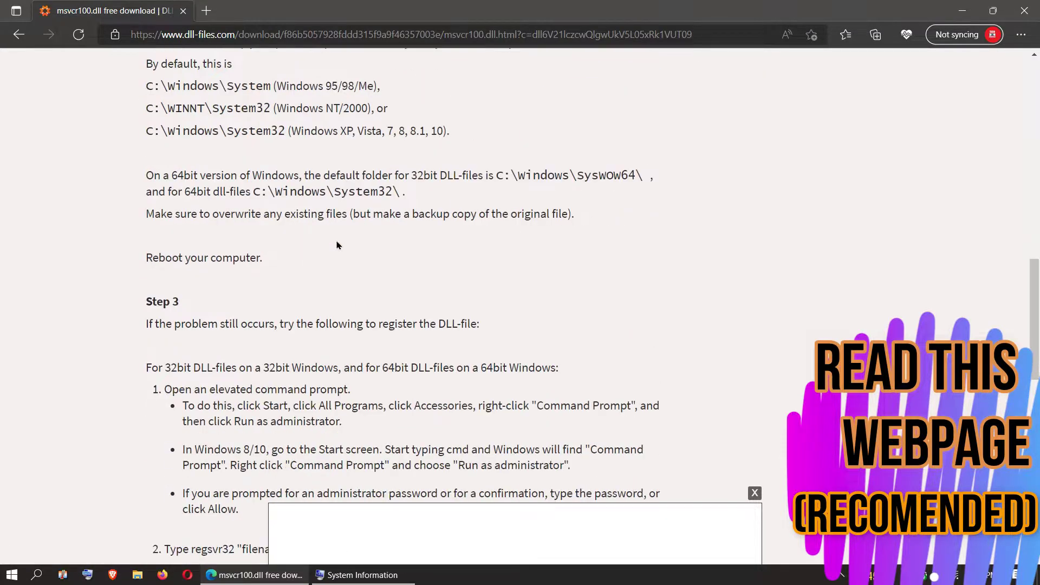
{"action": "scroll", "coordinate": [327, 244], "scroll_direction": "up", "scroll_amount": 6}
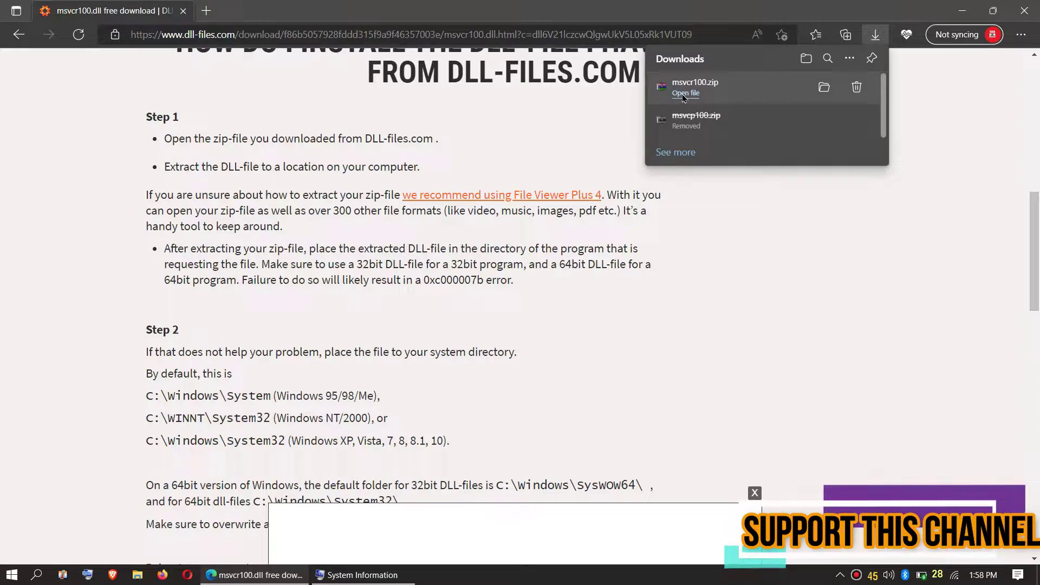
{"action": "left_click", "coordinate": [683, 95]}
{"action": "left_click", "coordinate": [408, 325]}
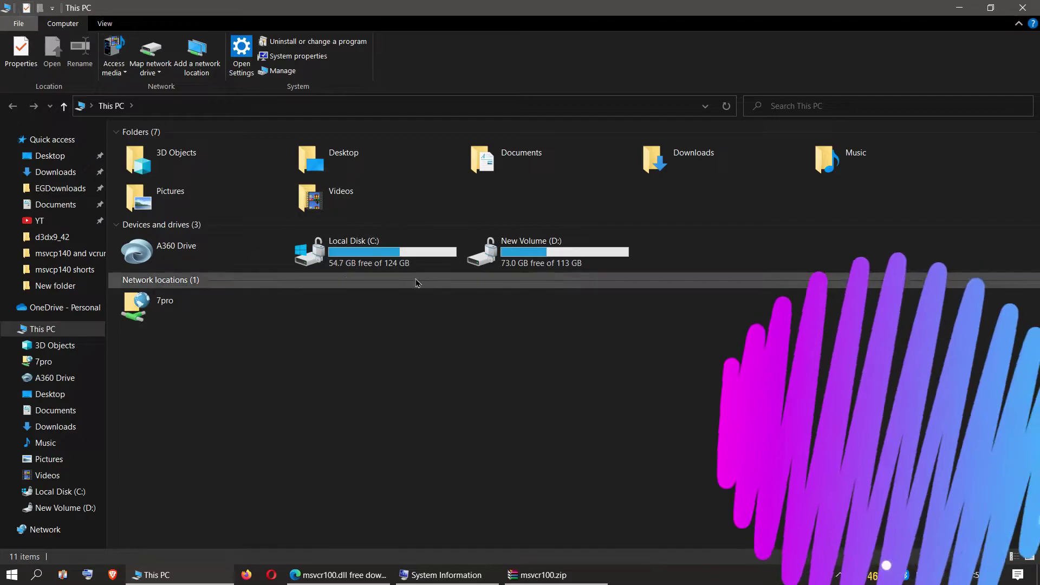
Navigate to C:\Windows\System32 and bring the msvcr100.zip archive window alongside it
{"action": "double_click", "coordinate": [379, 256]}
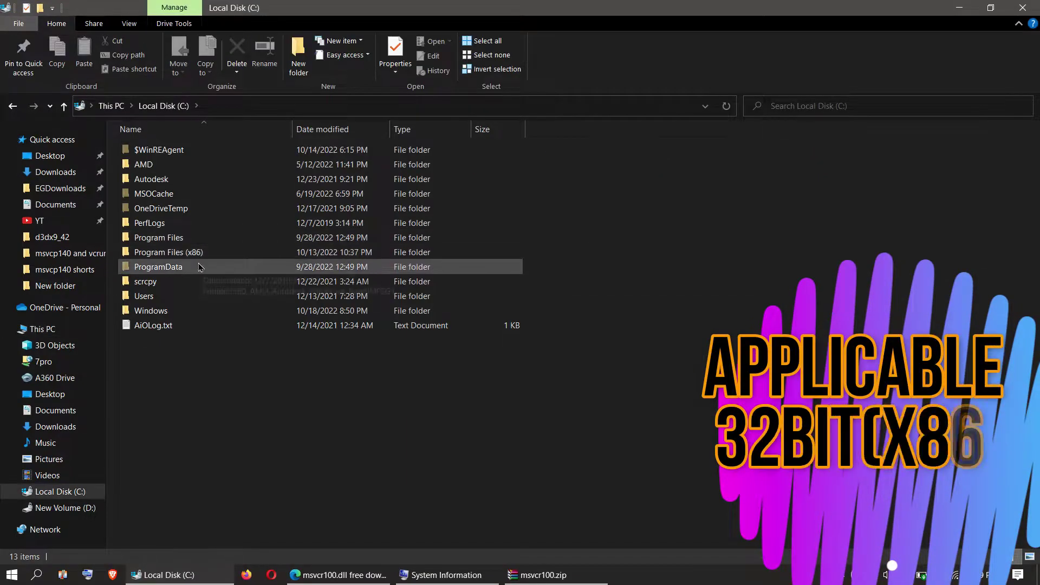
{"action": "double_click", "coordinate": [188, 311]}
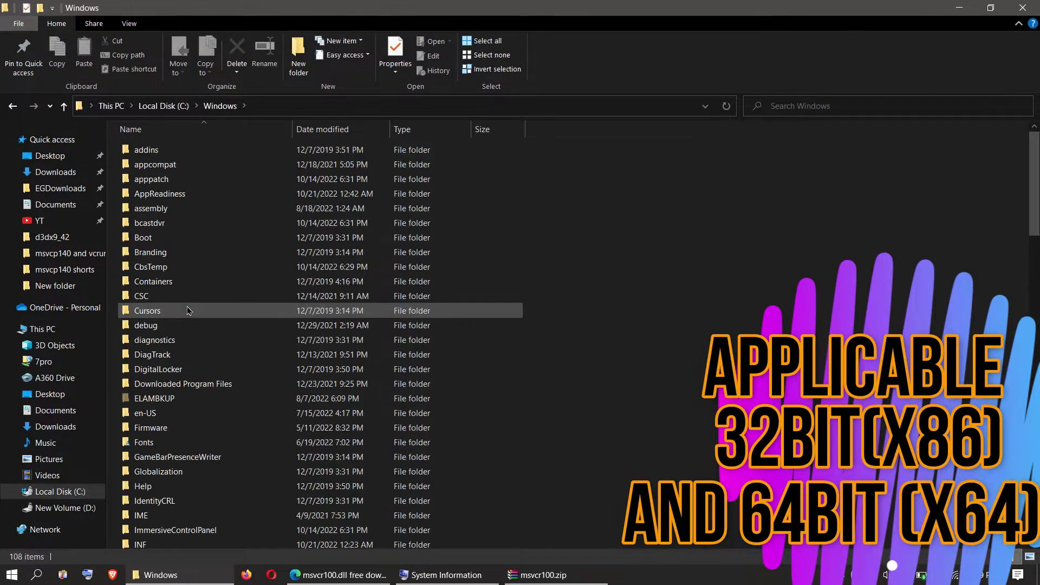
{"action": "scroll", "coordinate": [184, 325], "scroll_direction": "down", "scroll_amount": 15}
{"action": "scroll", "coordinate": [183, 327], "scroll_direction": "down", "scroll_amount": 2}
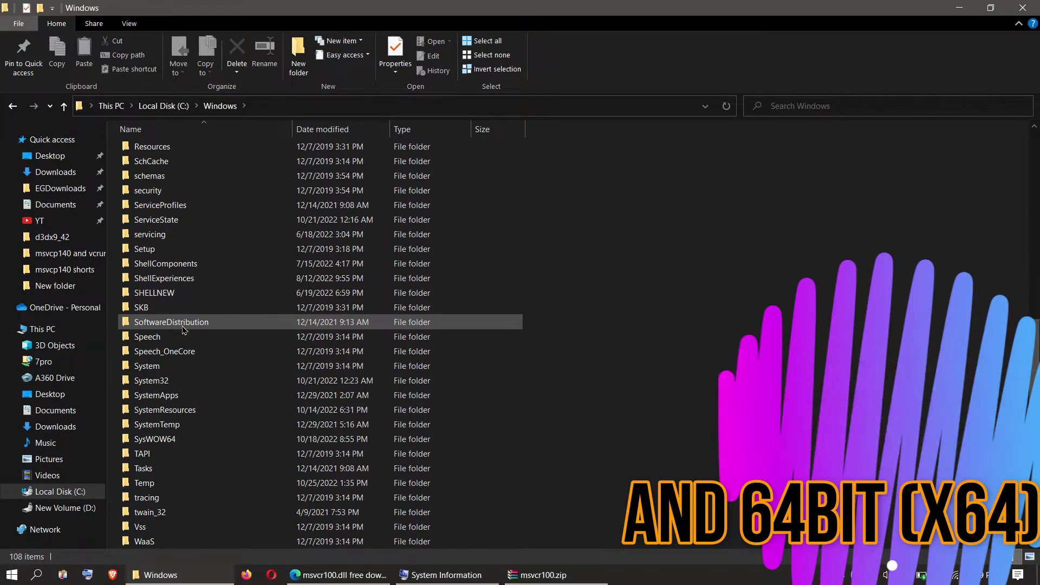
{"action": "double_click", "coordinate": [183, 382]}
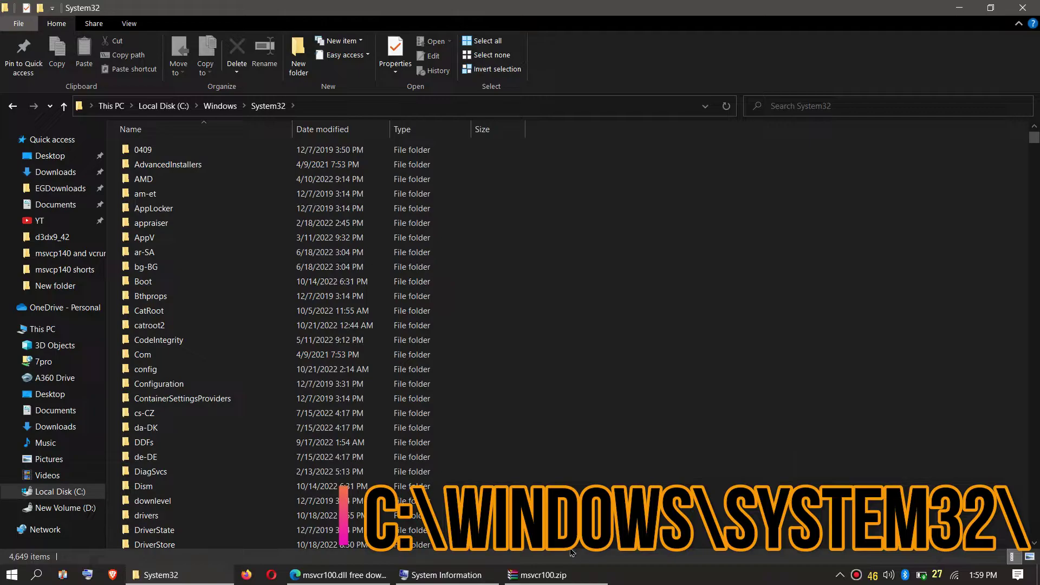
{"action": "left_click", "coordinate": [543, 574]}
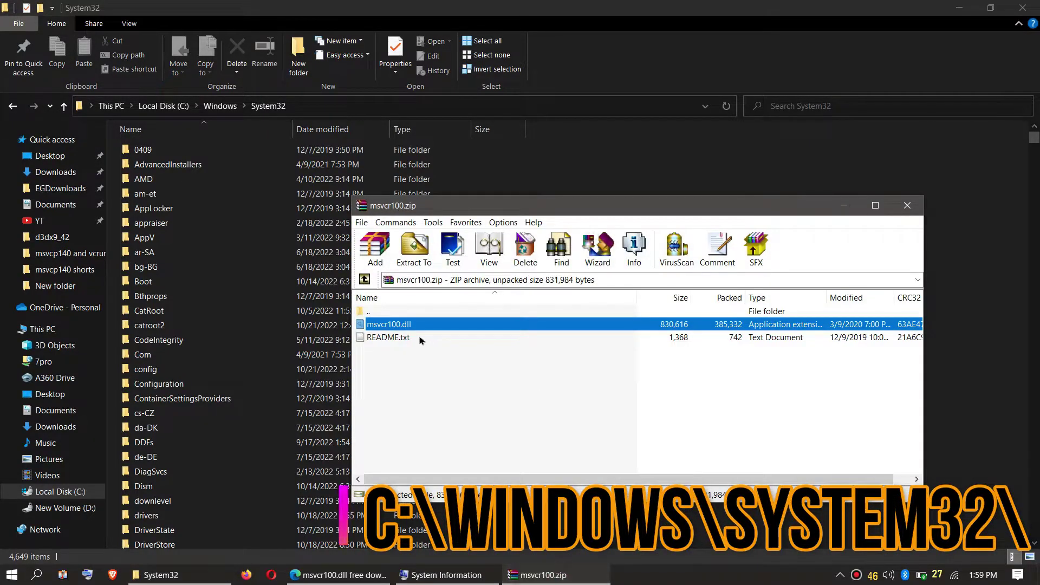
Replace System32's msvcr100.dll with the archive copy, verify it by searching MSVCR100.DLL, then close Explorer
{"action": "left_click_drag", "start_coordinate": [403, 327], "coordinate": [963, 311]}
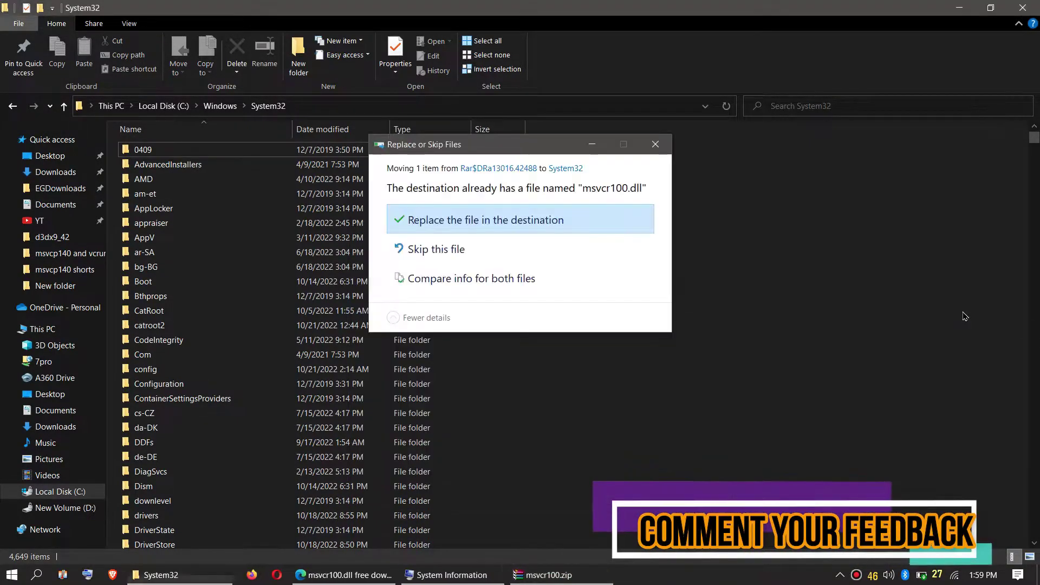
{"action": "left_click", "coordinate": [628, 223]}
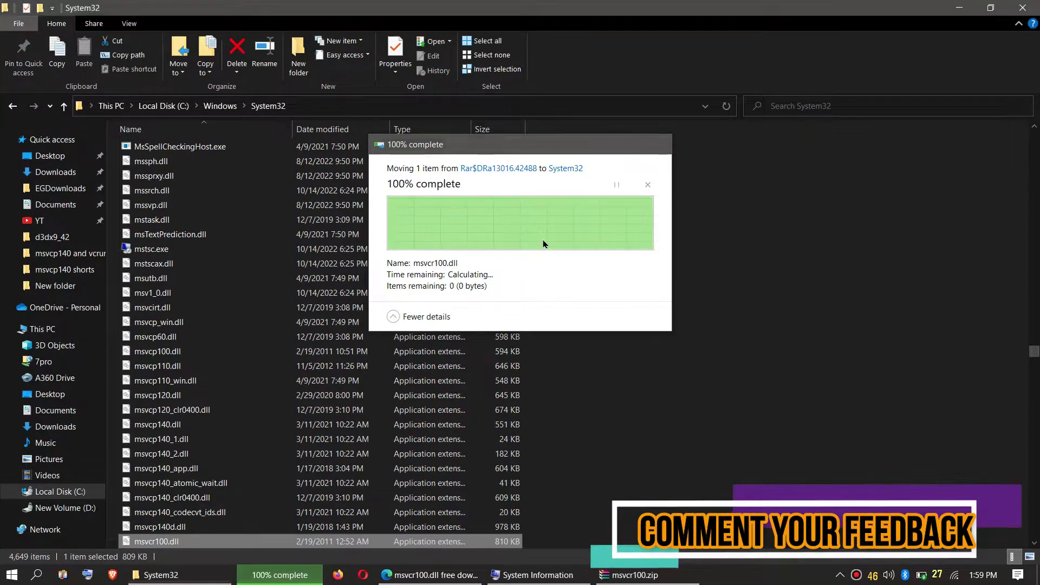
{"action": "left_click", "coordinate": [819, 106]}
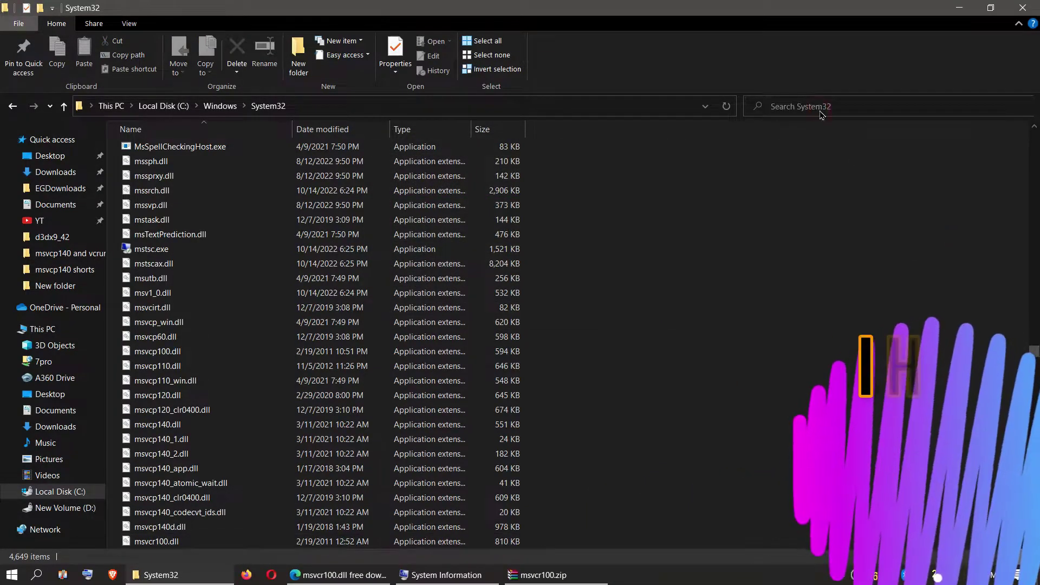
{"action": "type", "text": "MSVCR100.DLL"}
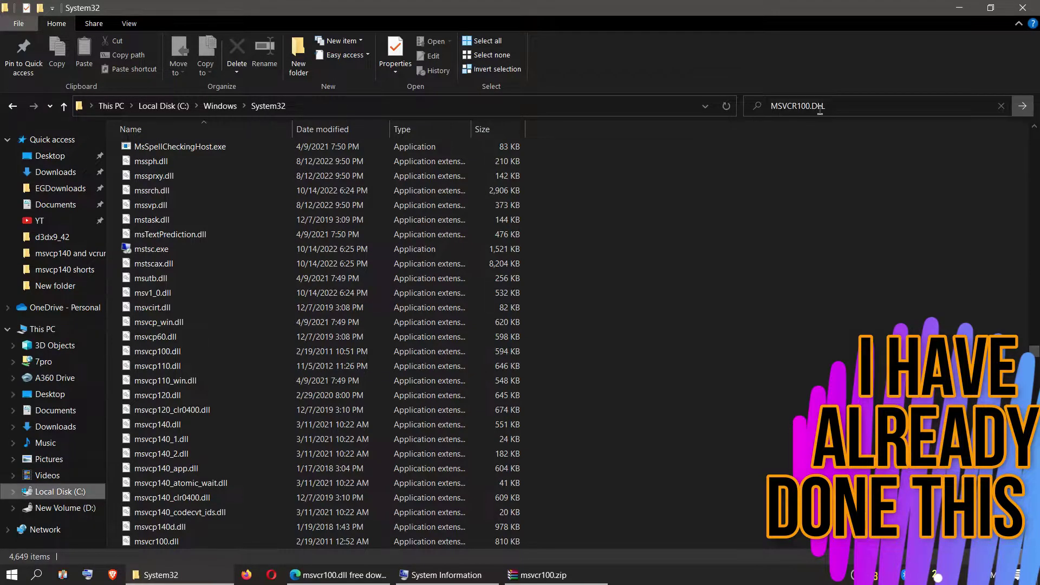
{"action": "key", "text": "Return"}
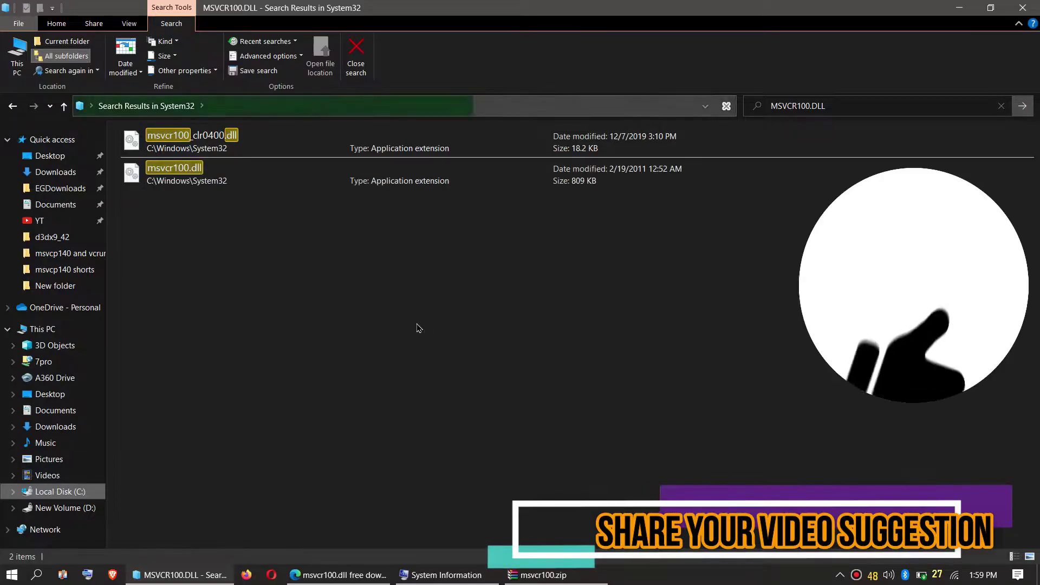
{"action": "left_click", "coordinate": [312, 185]}
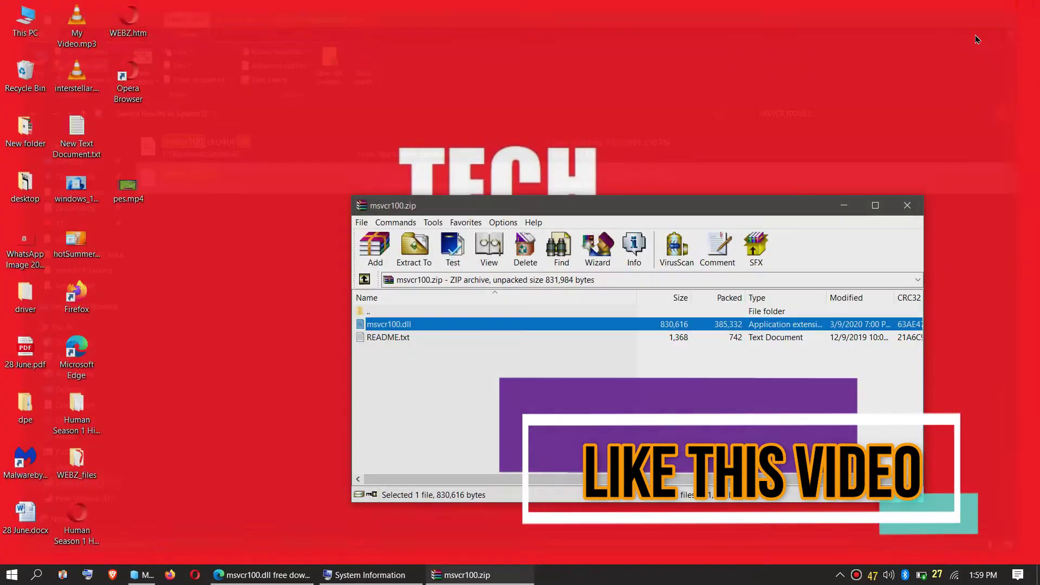
{"action": "left_click", "coordinate": [11, 574]}
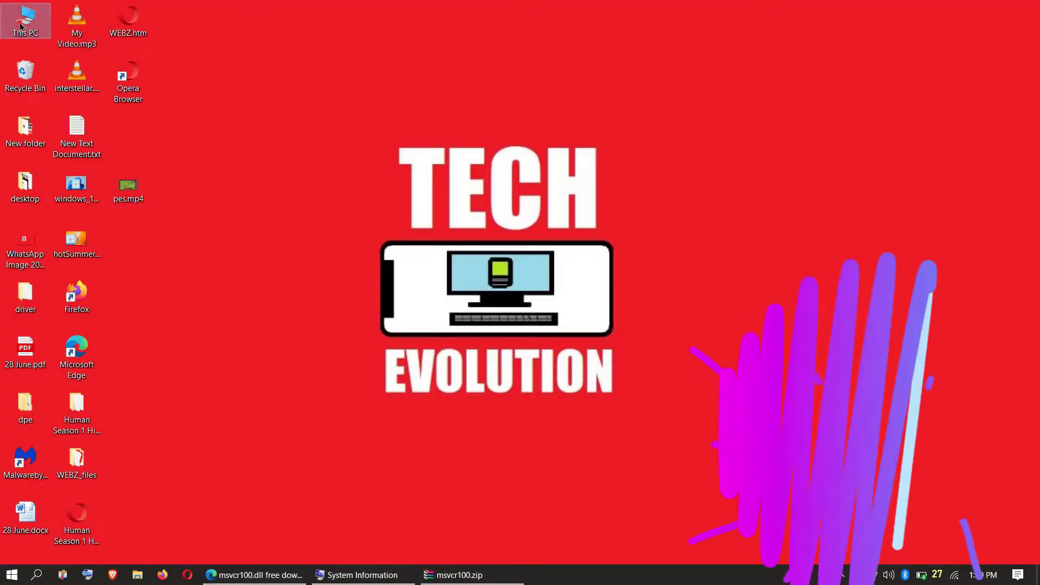
Open C:\Windows\SysWOW64 from This PC and bring the msvcr100.zip archive window forward
{"action": "double_click", "coordinate": [21, 26]}
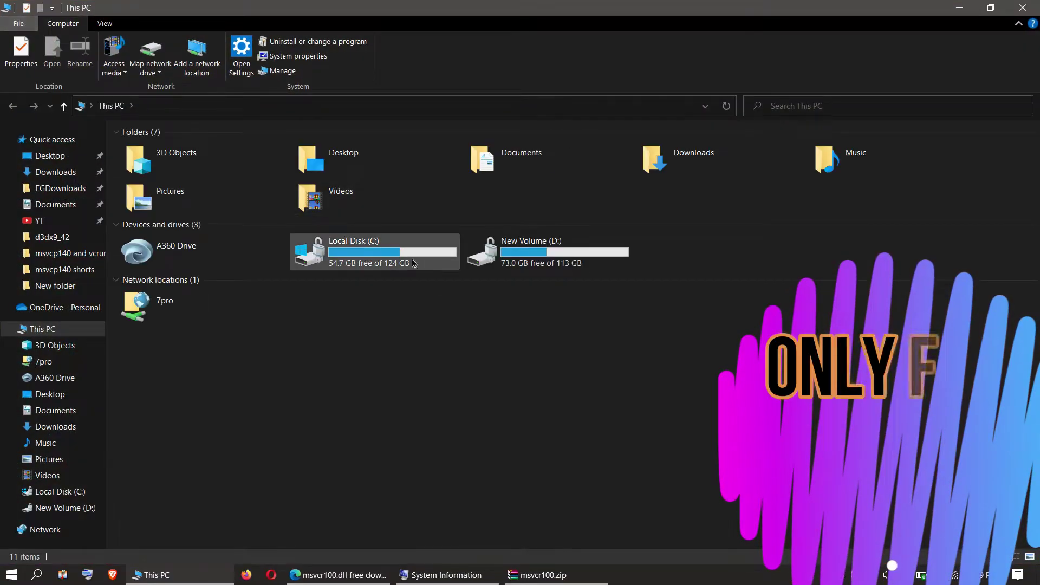
{"action": "double_click", "coordinate": [391, 242]}
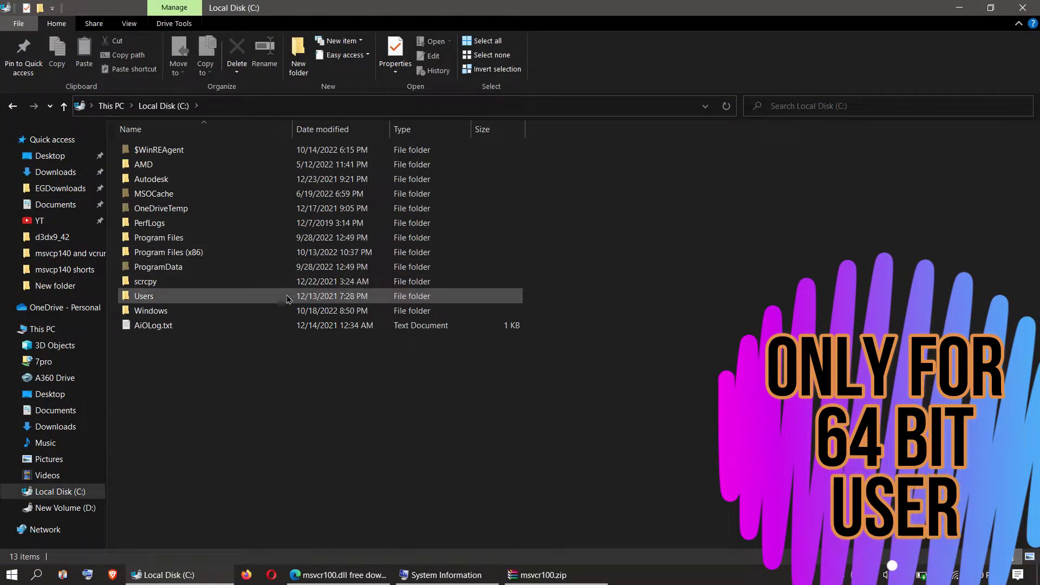
{"action": "double_click", "coordinate": [267, 313]}
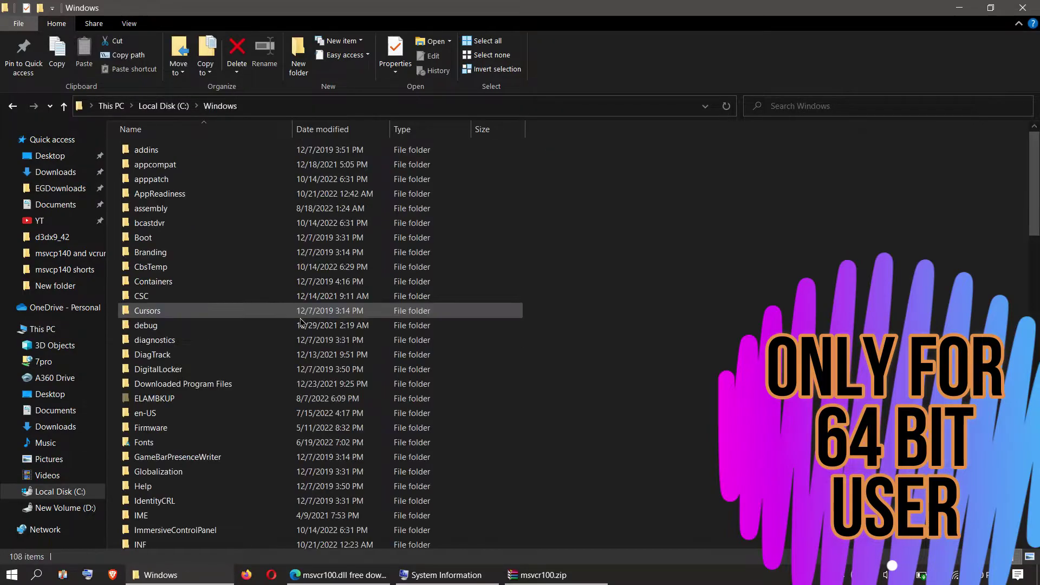
{"action": "scroll", "coordinate": [495, 352], "scroll_direction": "down", "scroll_amount": 12}
{"action": "scroll", "coordinate": [495, 358], "scroll_direction": "down", "scroll_amount": 5}
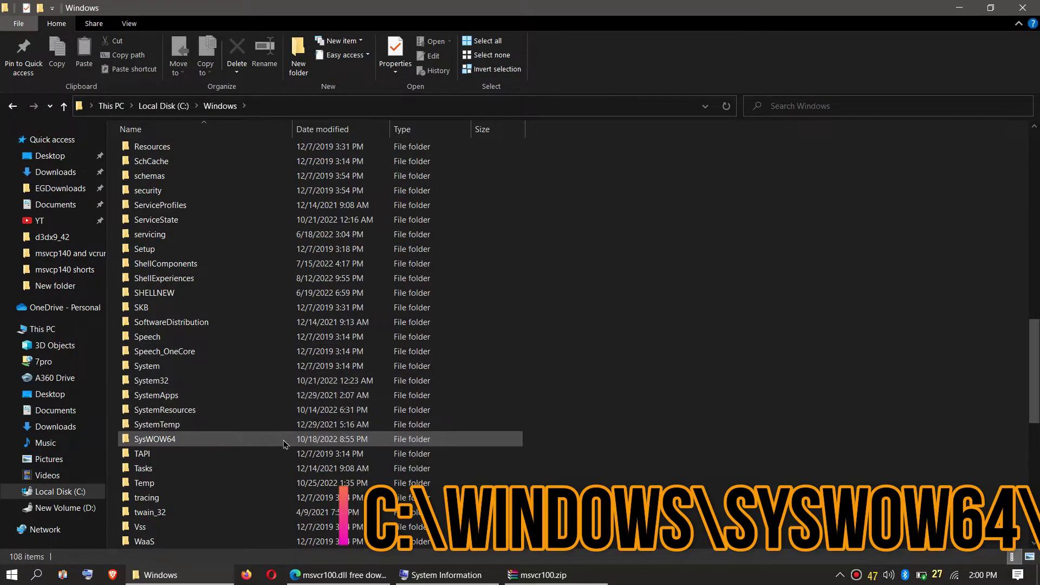
{"action": "double_click", "coordinate": [281, 441]}
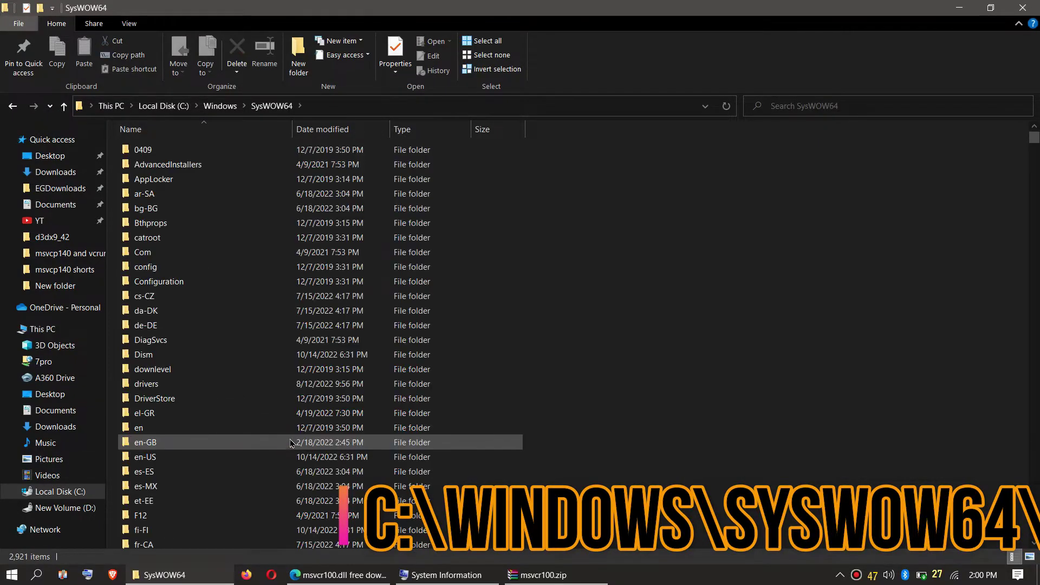
{"action": "left_click", "coordinate": [552, 573]}
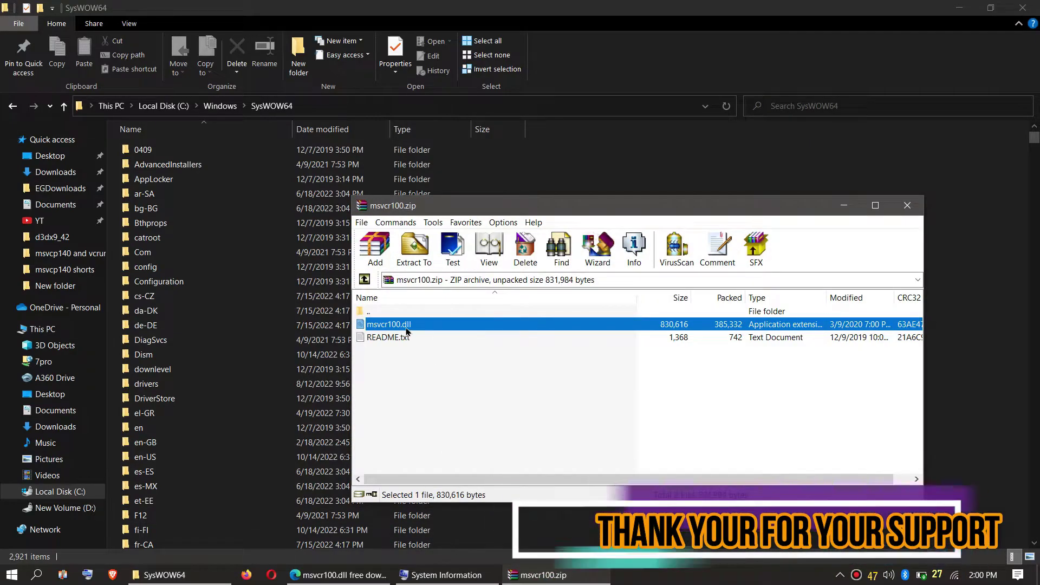
Replace SysWOW64's msvcr100.dll with the archive copy, verify it via search, and close the window
{"action": "left_click_drag", "start_coordinate": [958, 336], "coordinate": [893, 332]}
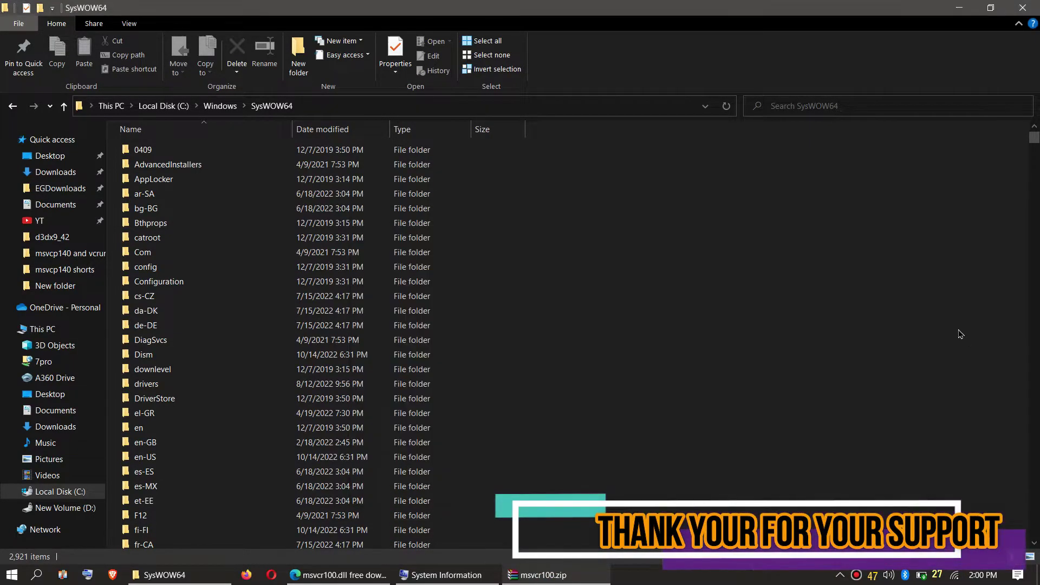
{"action": "left_click", "coordinate": [596, 215]}
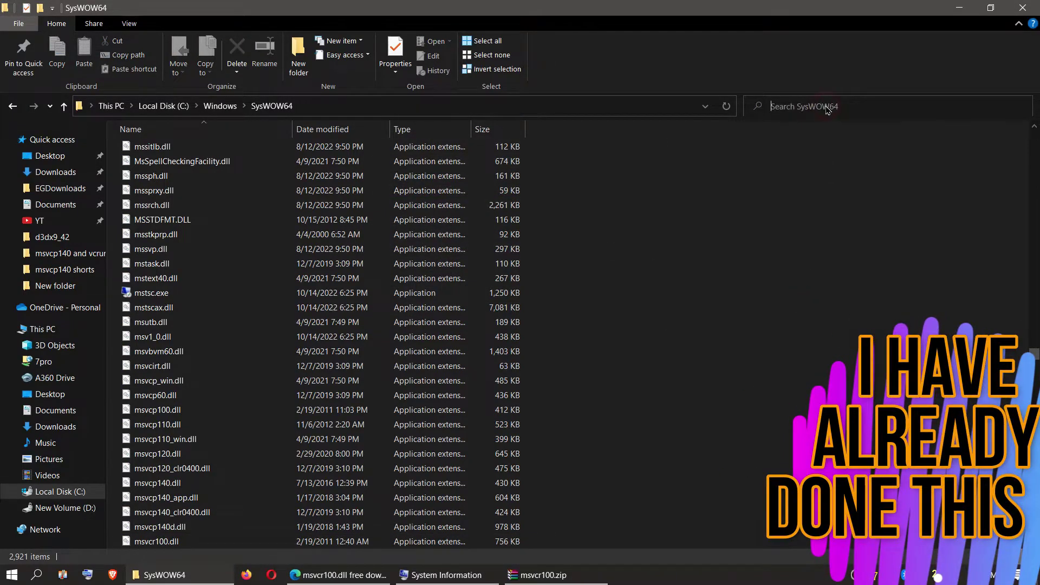
{"action": "left_click", "coordinate": [798, 126]}
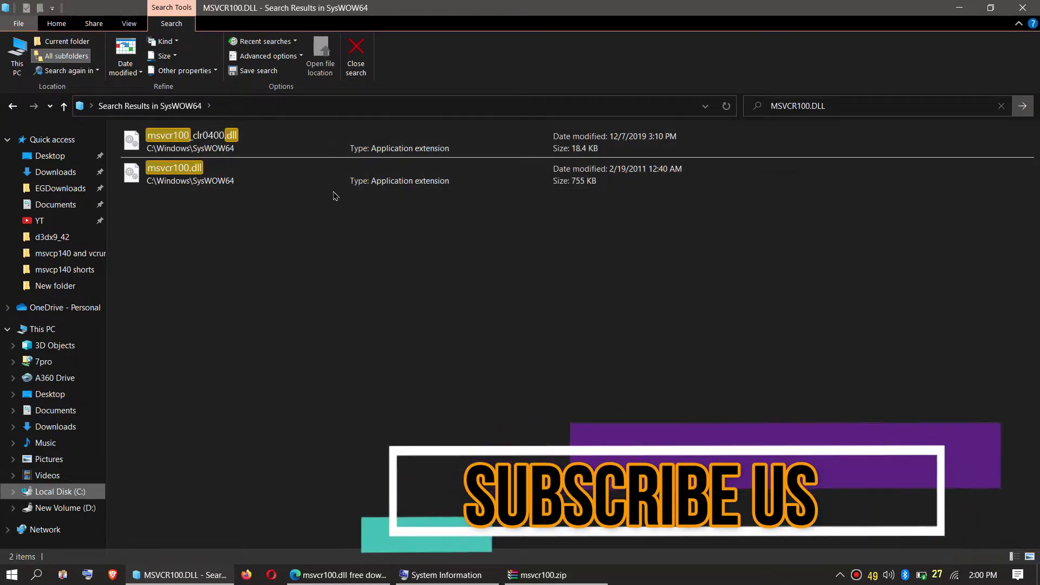
{"action": "left_click", "coordinate": [327, 184]}
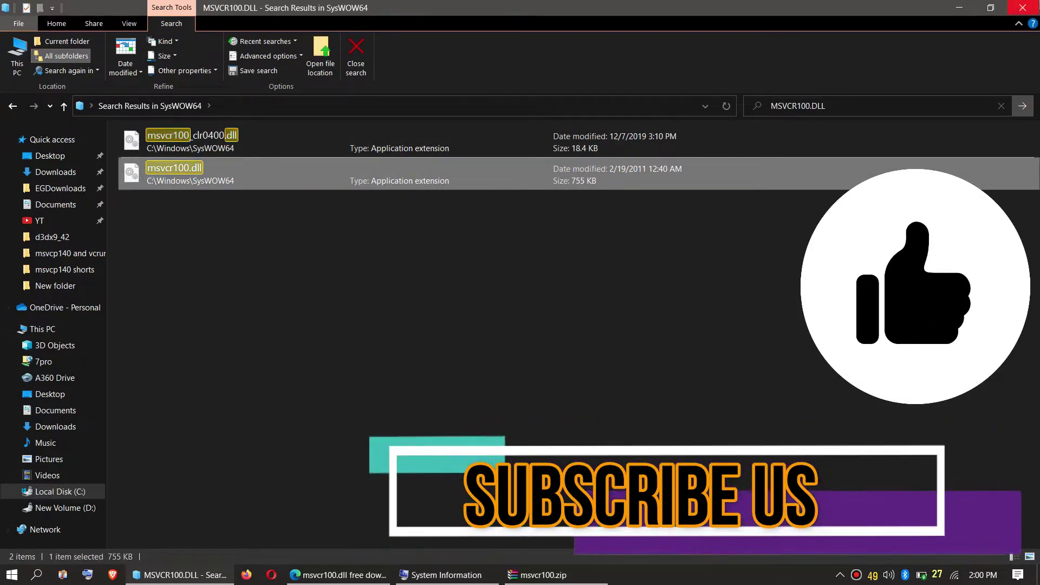
{"action": "left_click", "coordinate": [1022, 8]}
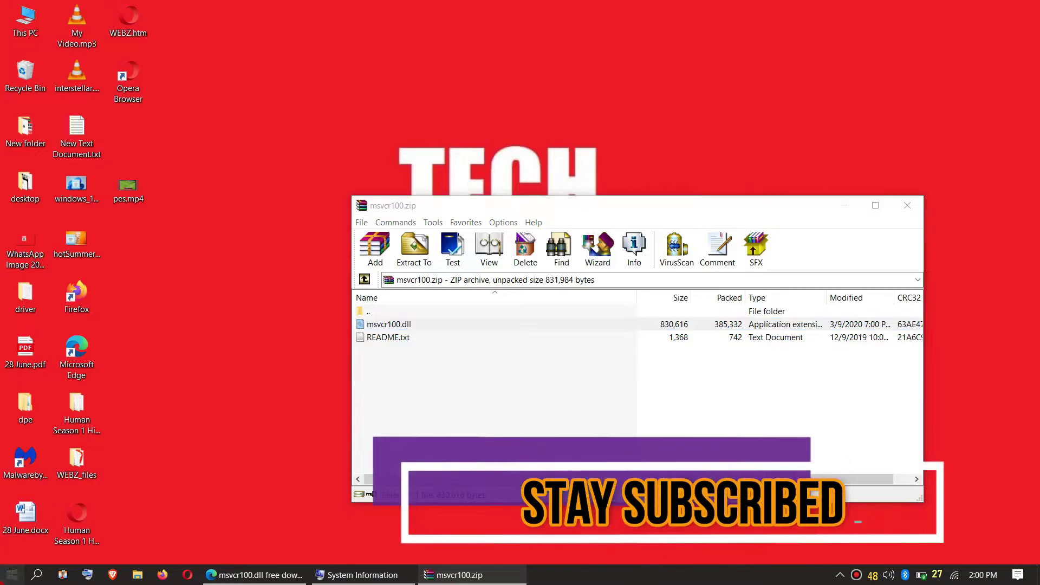
{"action": "left_click", "coordinate": [11, 574]}
Show the Start menu's power options for sleep, shut down and restart
{"action": "left_click", "coordinate": [17, 549]}
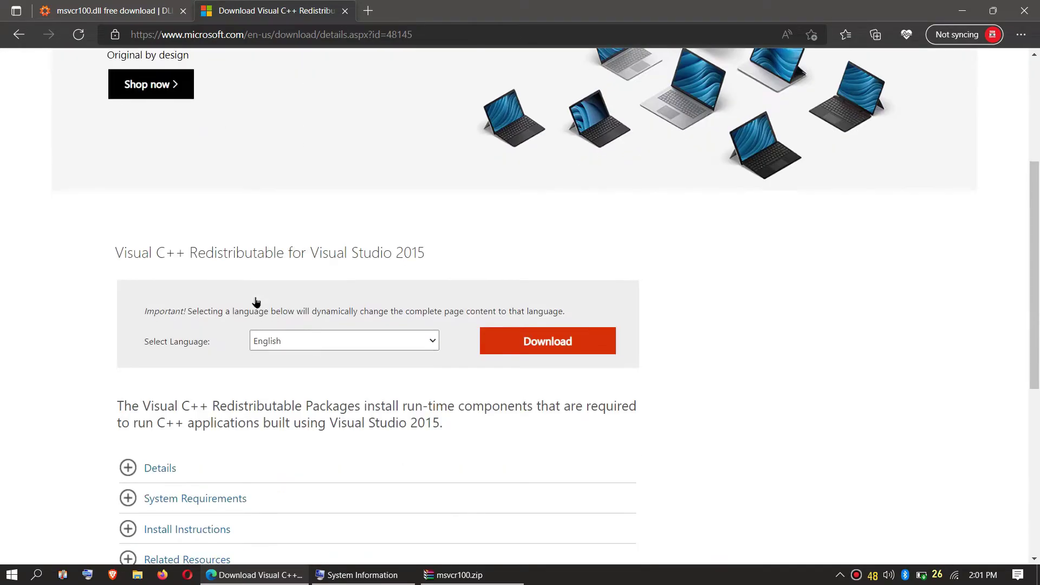
{"action": "scroll", "coordinate": [262, 307], "scroll_direction": "down", "scroll_amount": 3}
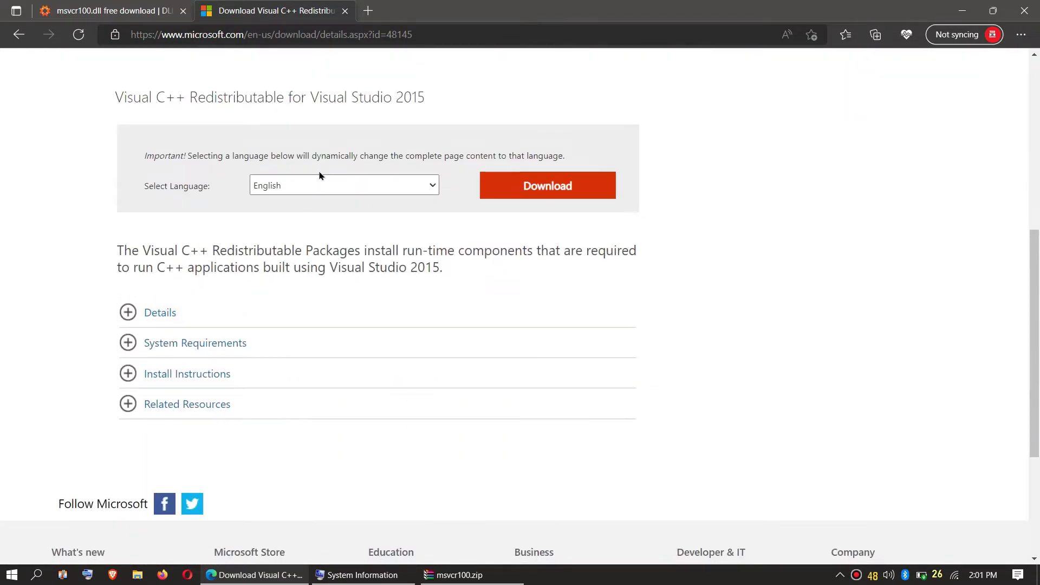
Choose vc_redist.x64.exe (13.9 MB) from the Visual C++ 2015 download options and continue
{"action": "left_click", "coordinate": [561, 188]}
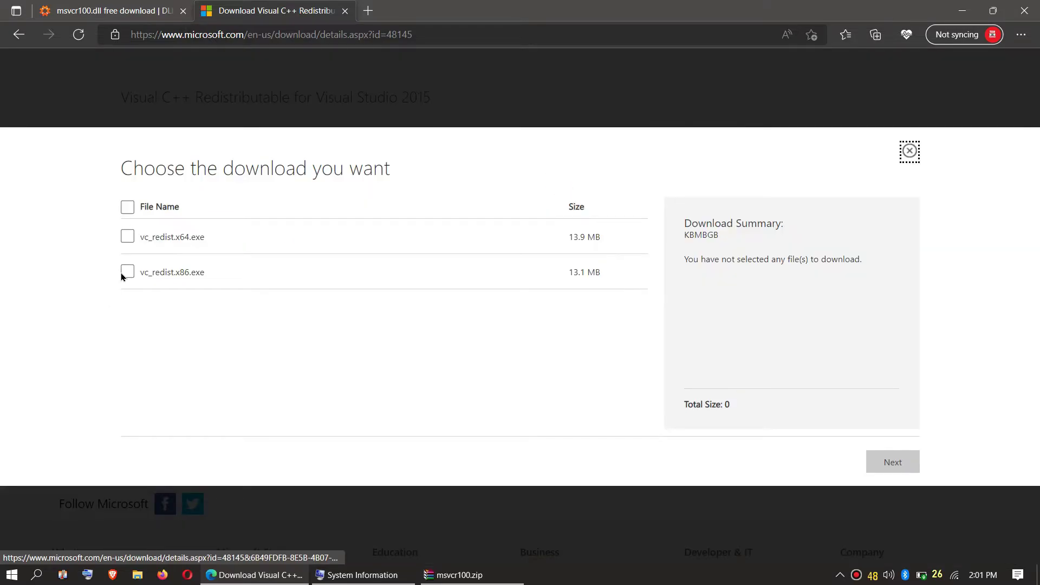
{"action": "double_click", "coordinate": [182, 236]}
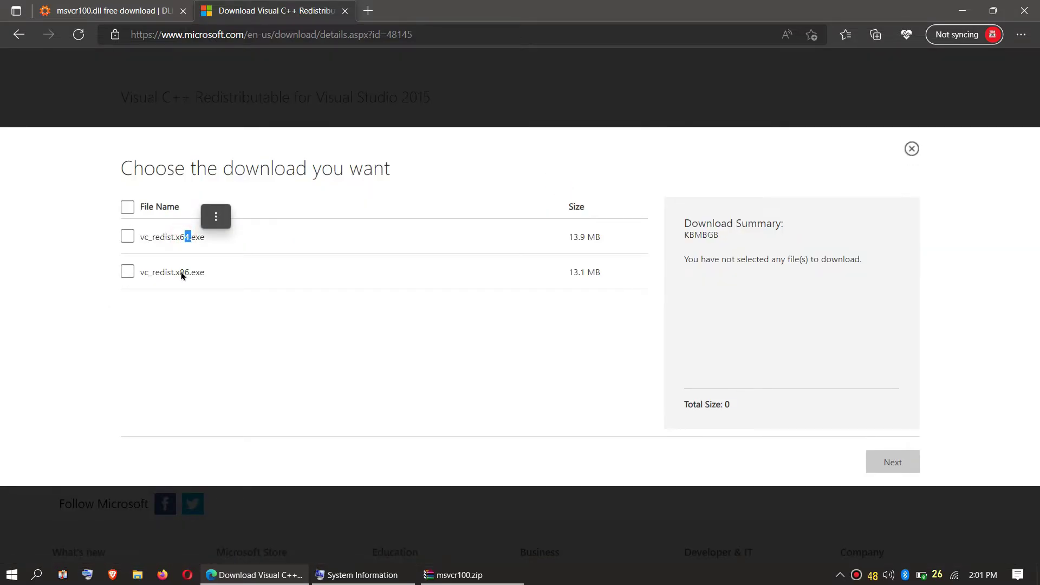
{"action": "double_click", "coordinate": [182, 272]}
{"action": "left_click", "coordinate": [126, 237]}
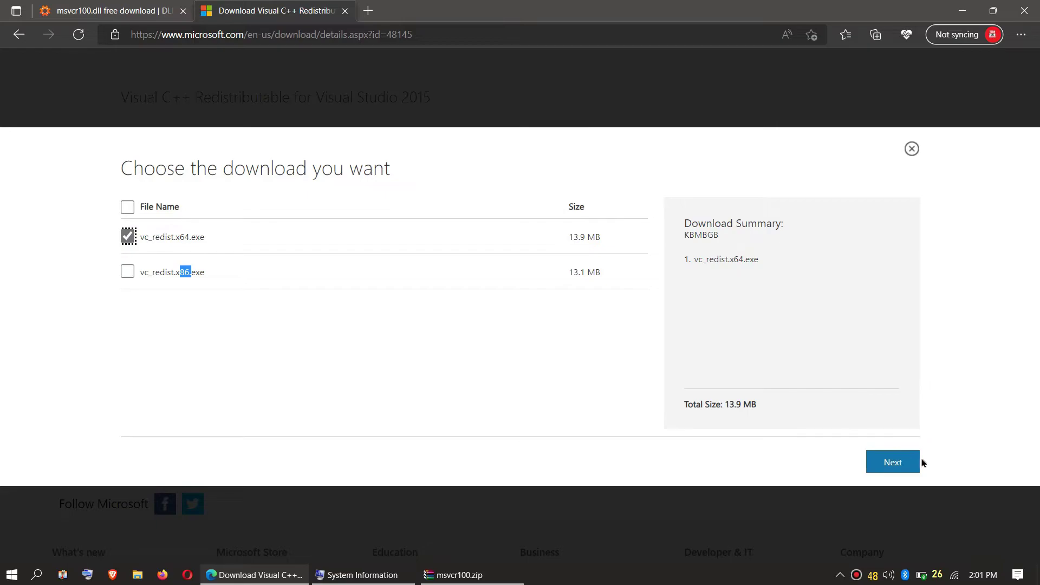
{"action": "left_click", "coordinate": [896, 461]}
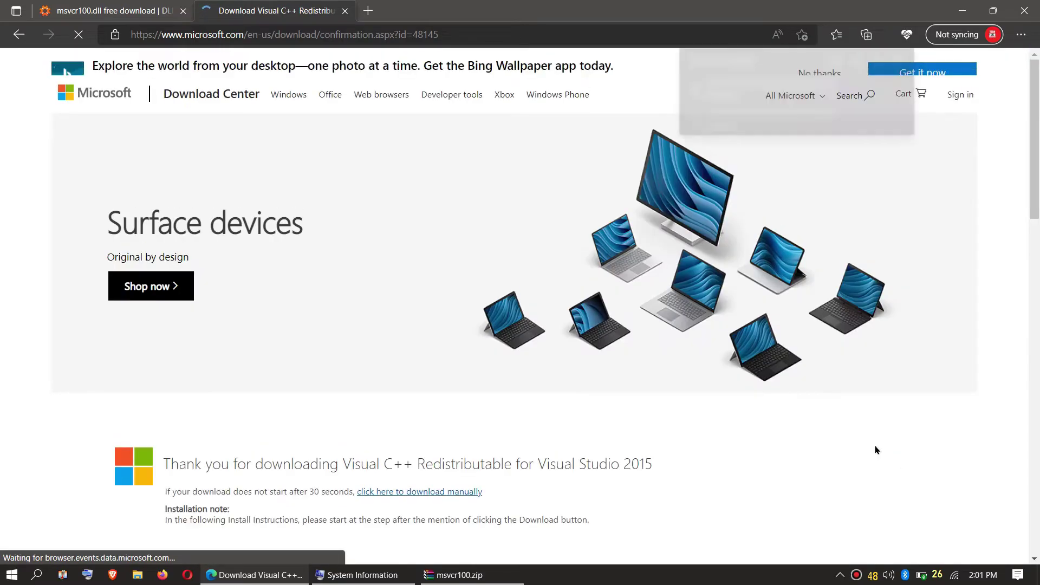